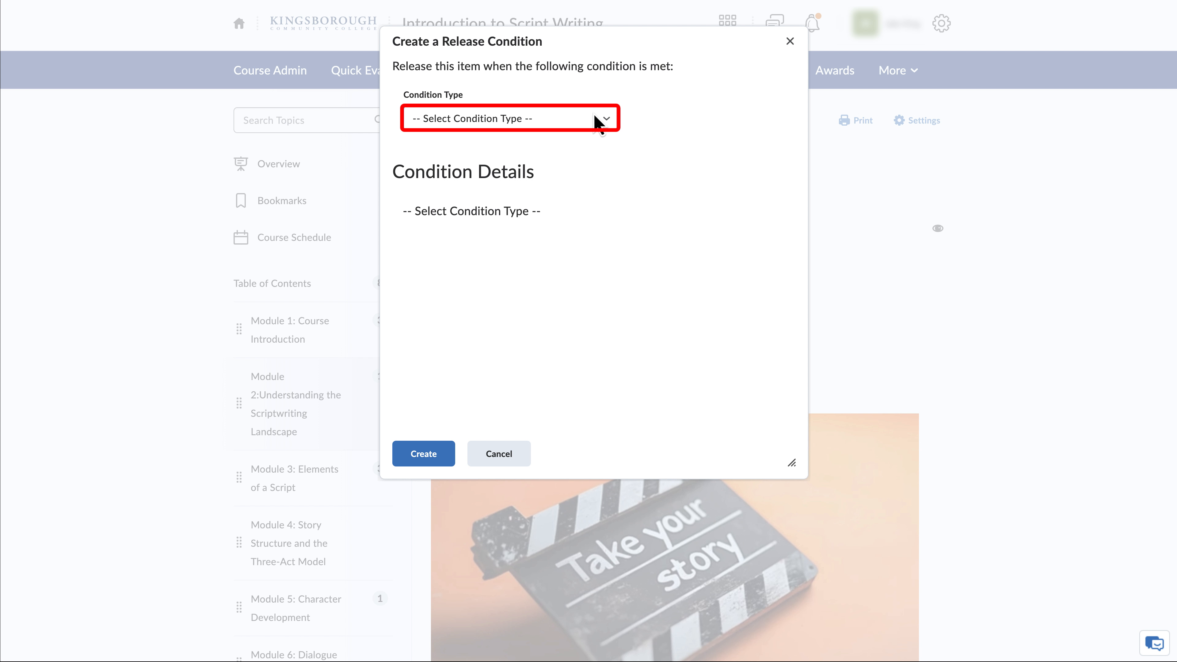
Create a release condition for Module 2 requiring a score of at least 70% (>=) on the Introduction to Scriptwriting: Fundamentals Quiz.
{"action": "left_click", "coordinate": [599, 121]}
{"action": "scroll", "coordinate": [583, 237], "scroll_direction": "down", "scroll_amount": 5}
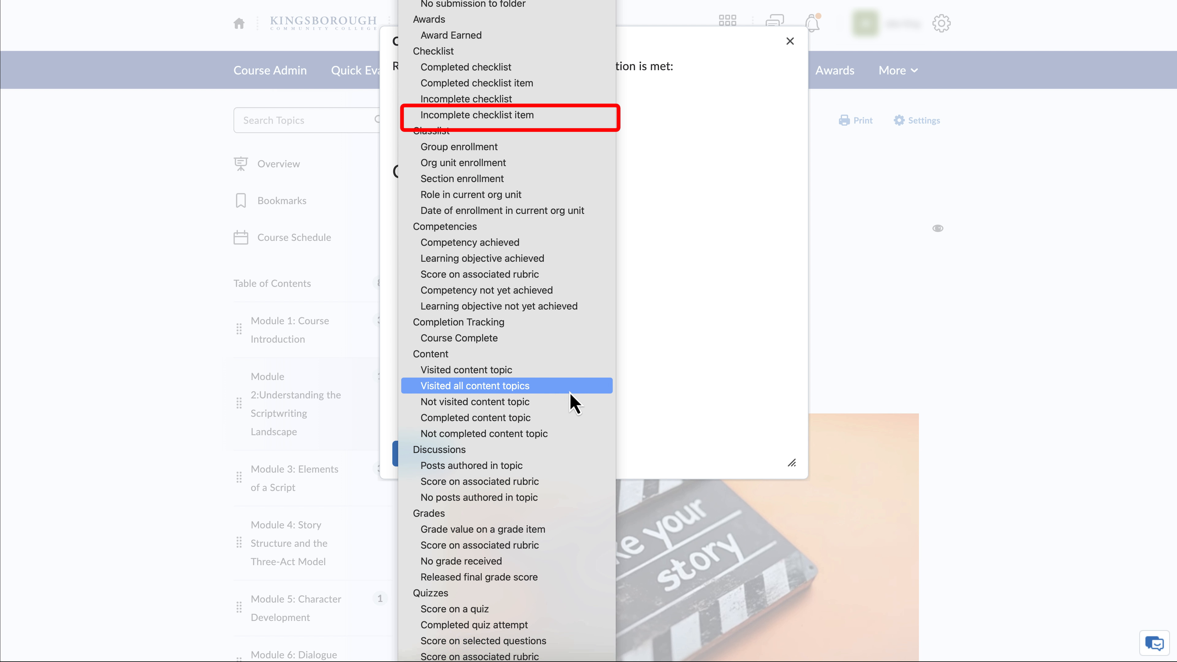
{"action": "left_click", "coordinate": [551, 609]}
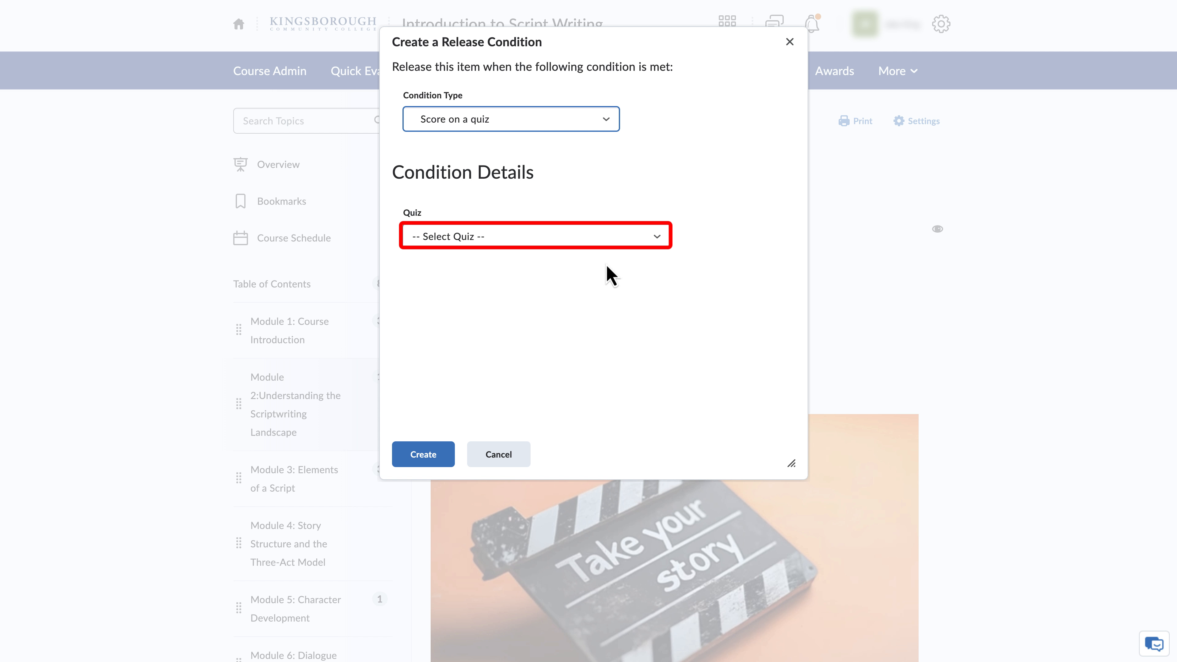
{"action": "left_click", "coordinate": [611, 255]}
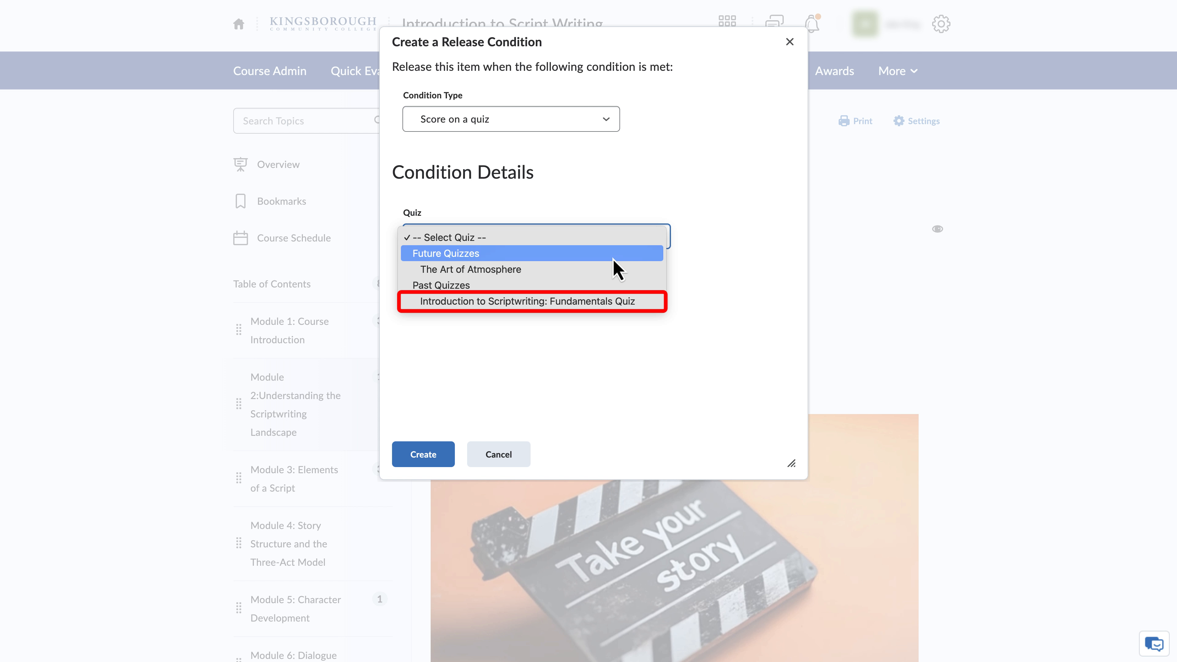
{"action": "left_click", "coordinate": [644, 302]}
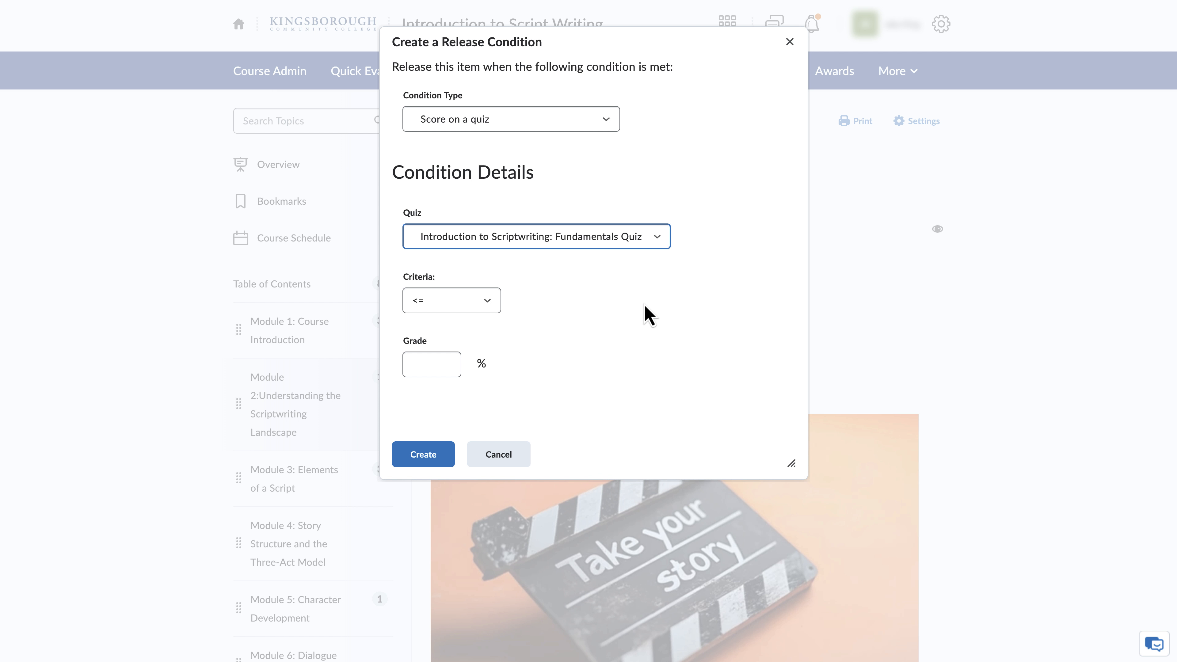
{"action": "left_click", "coordinate": [490, 304]}
{"action": "left_click", "coordinate": [490, 301]}
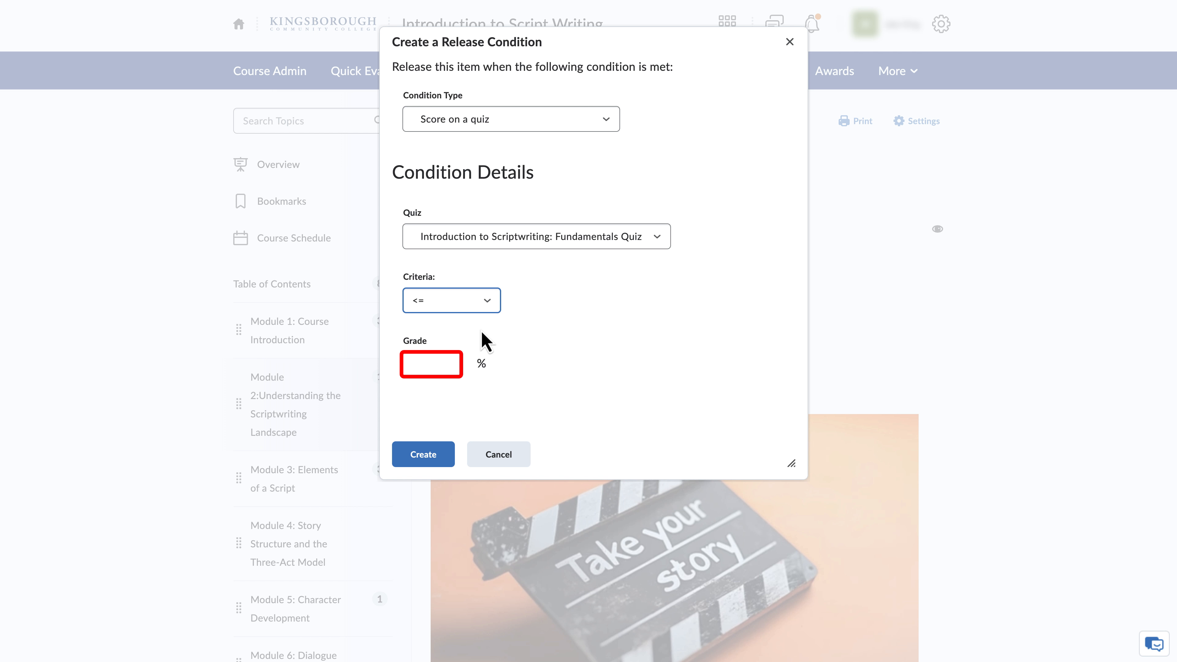
{"action": "left_click", "coordinate": [441, 363]}
{"action": "type", "text": "70"}
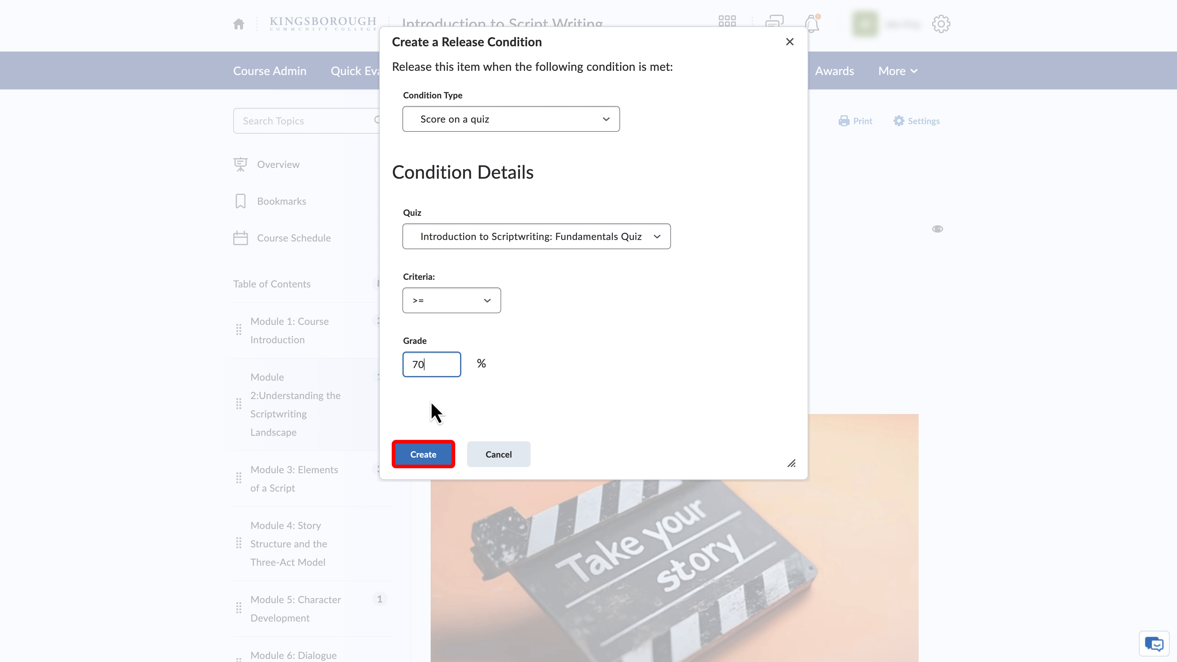
{"action": "left_click", "coordinate": [433, 455]}
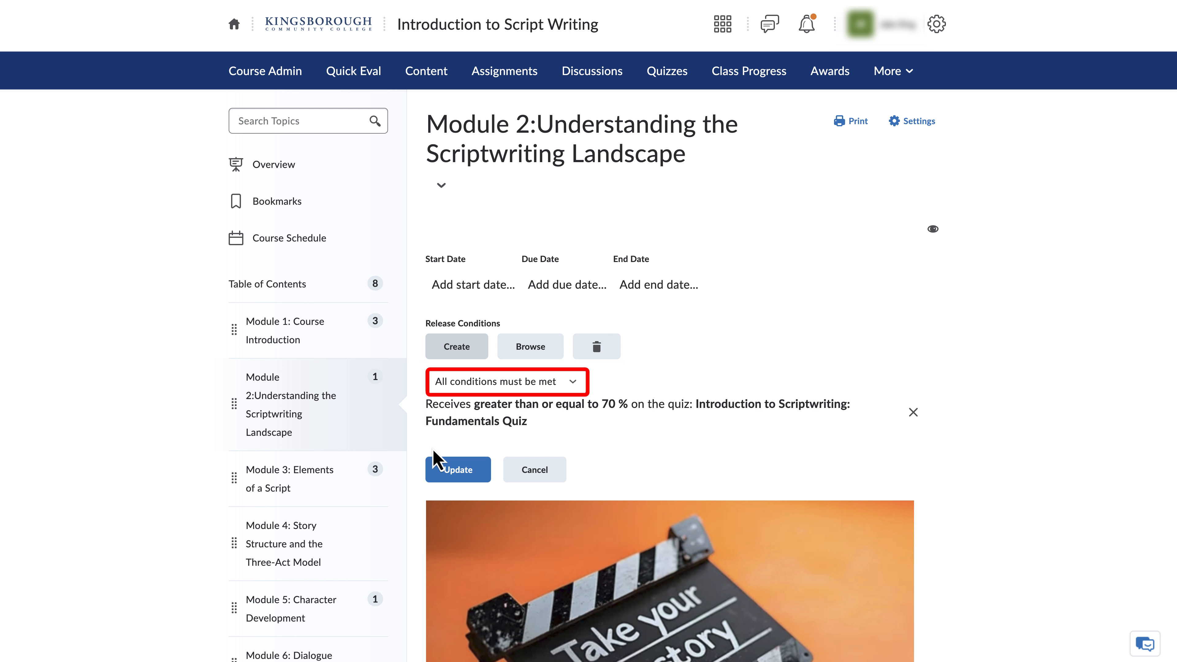
Keep "All conditions must be met" as the rule for Module 2's release conditions and update the module.
{"action": "left_click", "coordinate": [574, 383]}
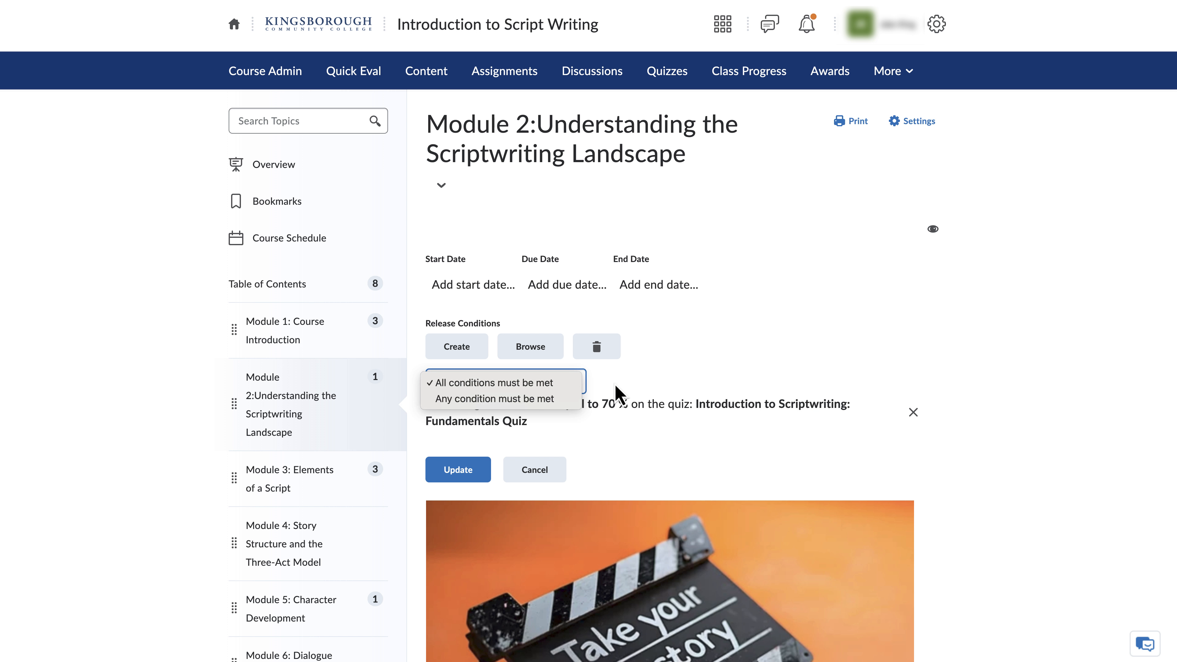
{"action": "left_click", "coordinate": [617, 394]}
{"action": "left_click", "coordinate": [575, 385]}
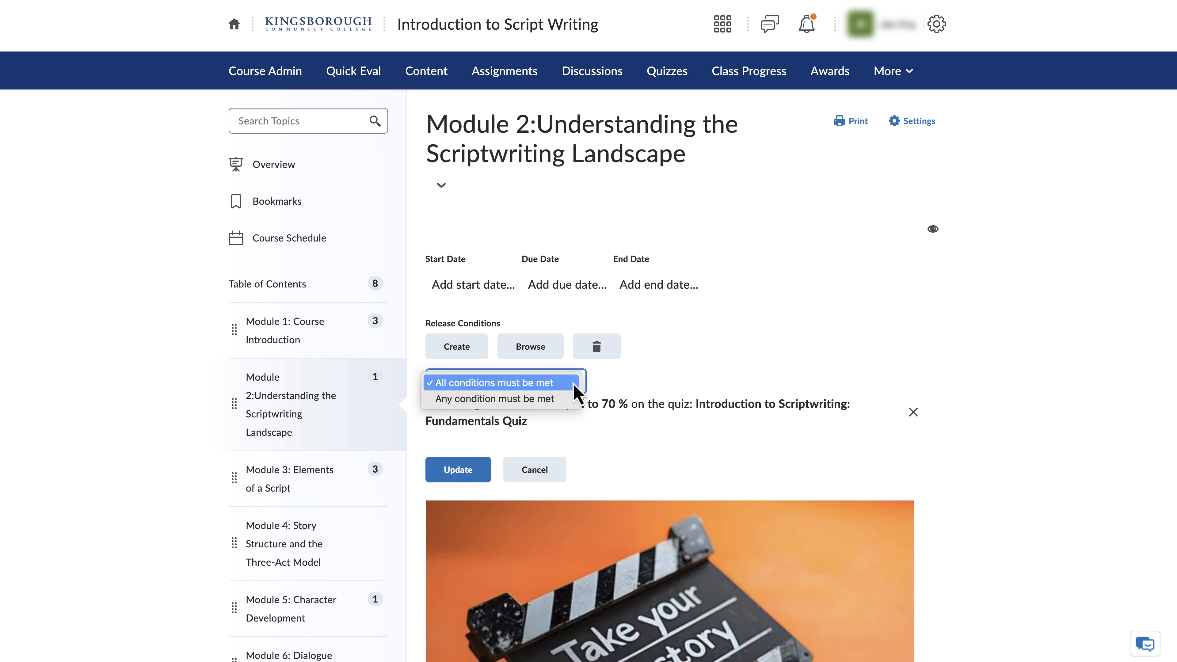
{"action": "left_click", "coordinate": [575, 383]}
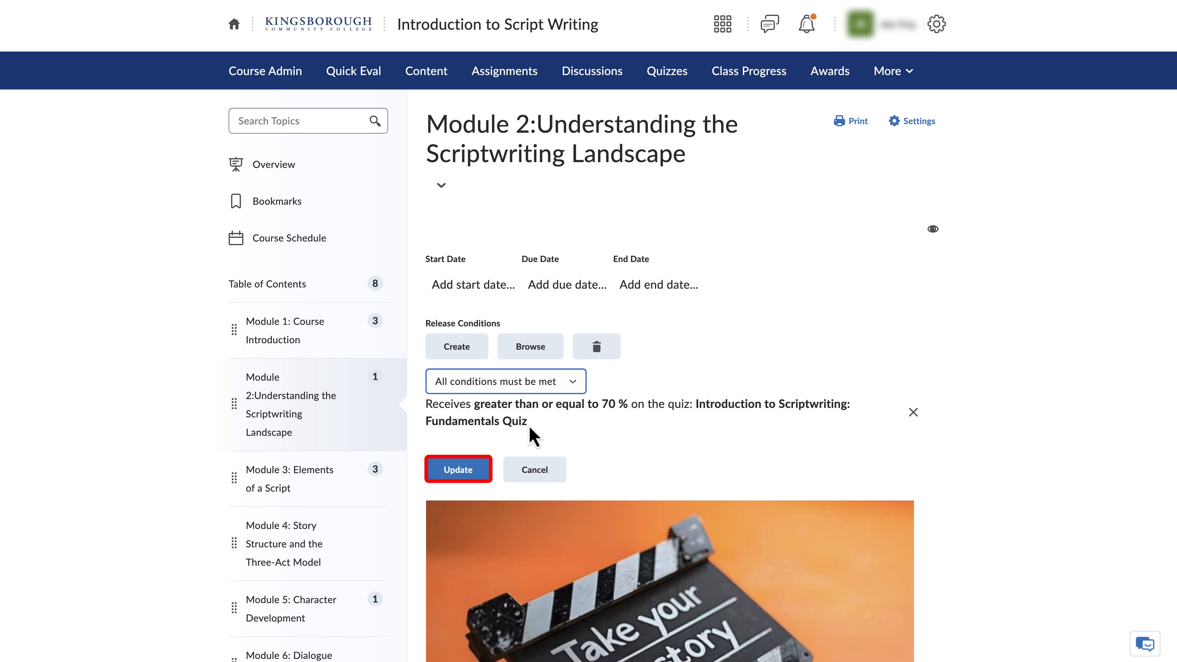
{"action": "left_click", "coordinate": [477, 475]}
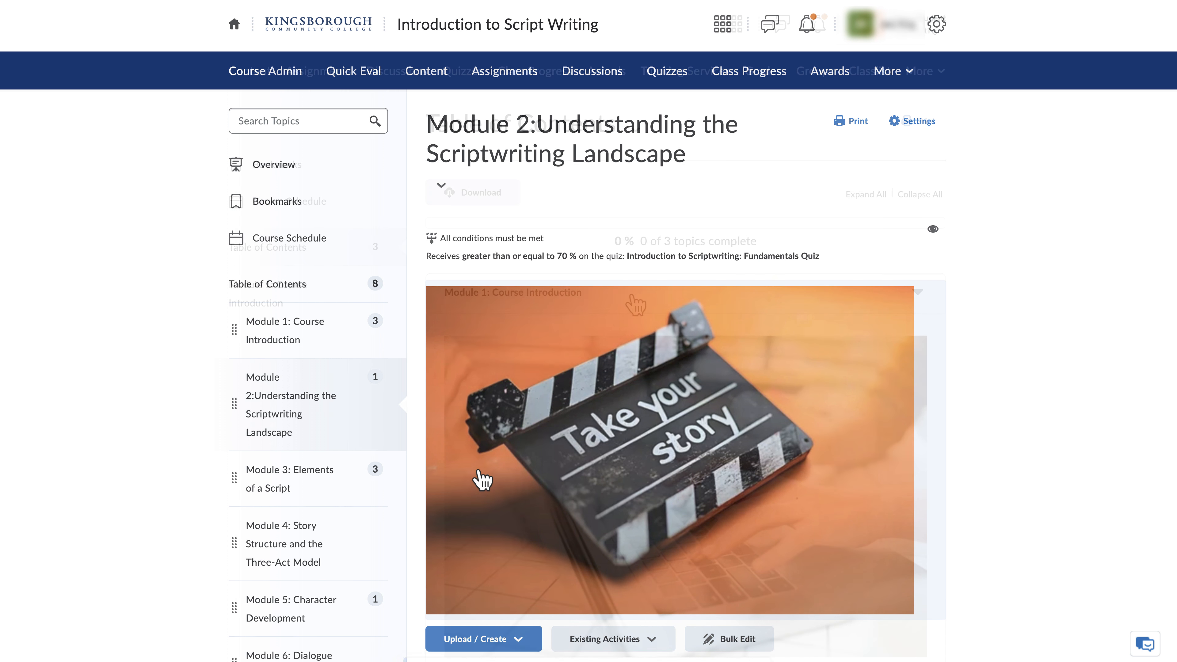
{"action": "scroll", "coordinate": [632, 305], "scroll_direction": "down", "scroll_amount": 3}
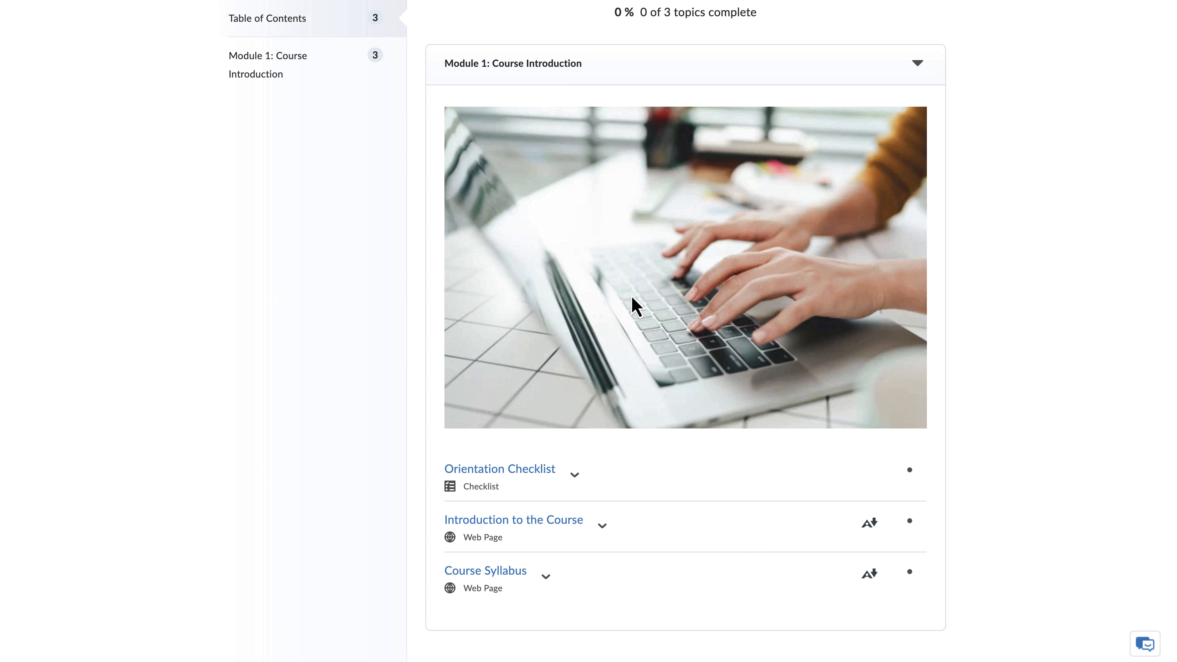
{"action": "scroll", "coordinate": [633, 305], "scroll_direction": "up", "scroll_amount": 3}
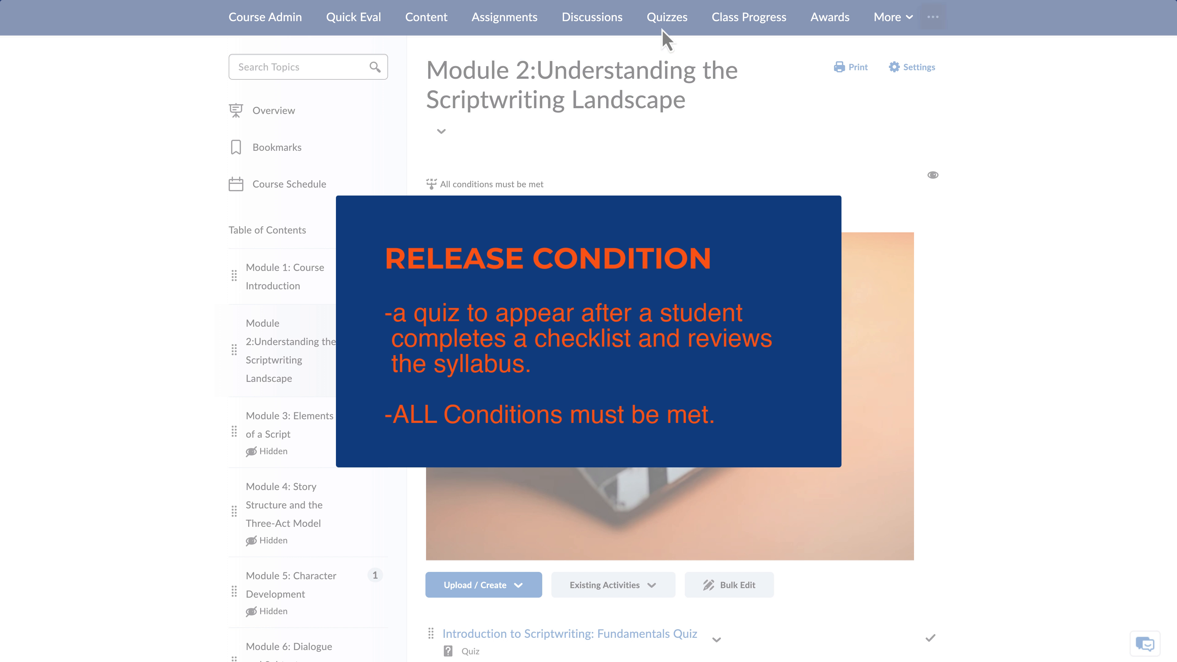
Open the Introduction to Scriptwriting: Fundamentals Quiz for editing and expand its availability dates and conditions.
{"action": "left_click", "coordinate": [666, 19]}
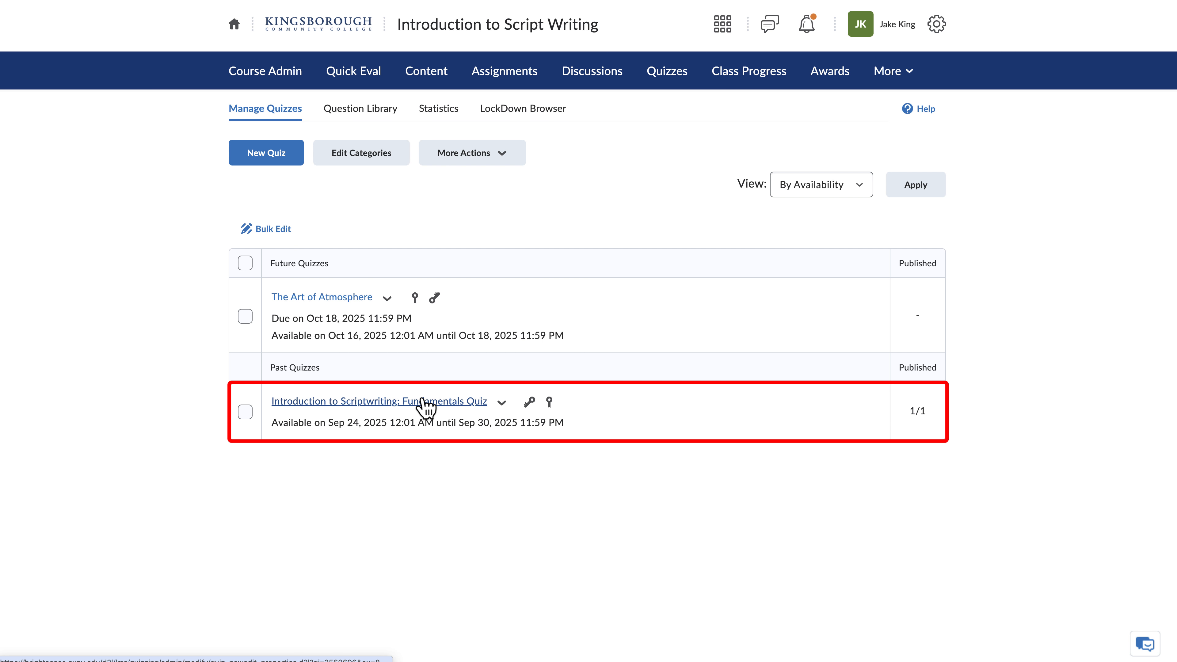
{"action": "left_click", "coordinate": [425, 401]}
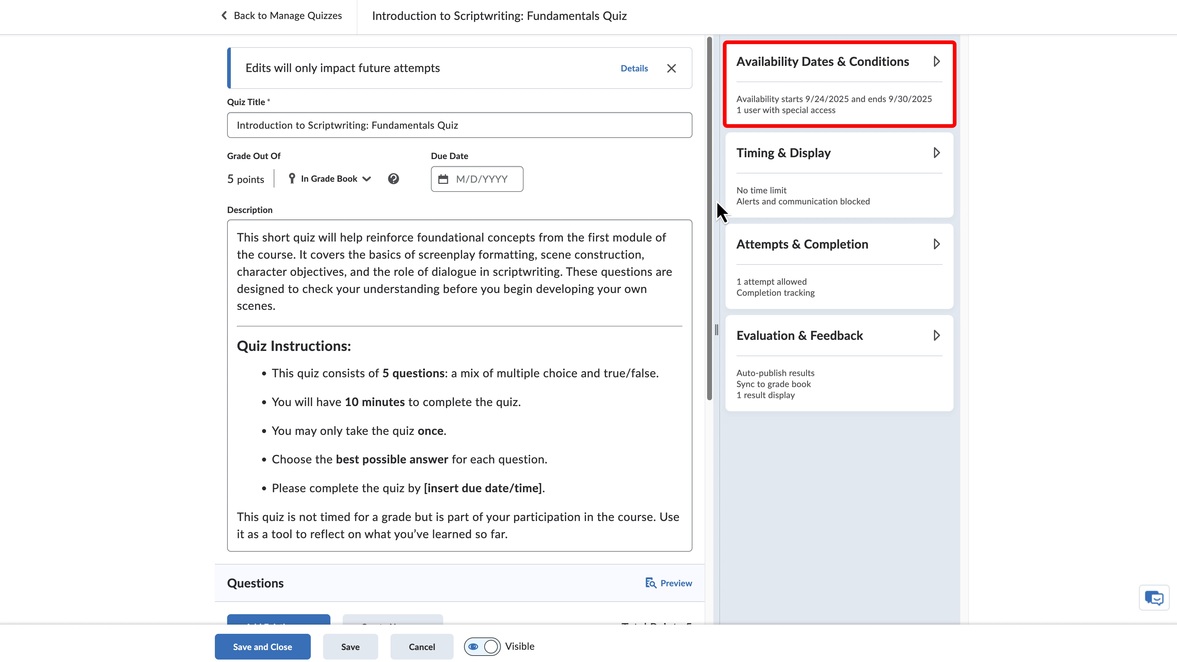
{"action": "left_click", "coordinate": [889, 80]}
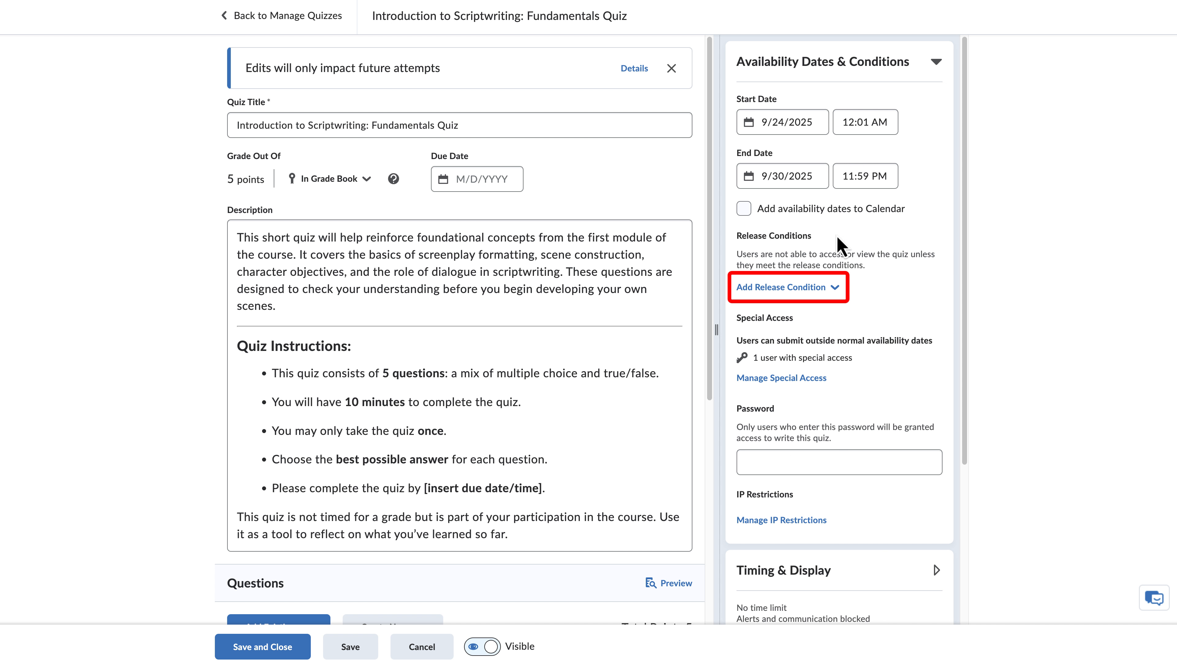
Create a new release condition for the quiz of type Completed checklist, using the Orientation Checklist.
{"action": "left_click", "coordinate": [806, 286]}
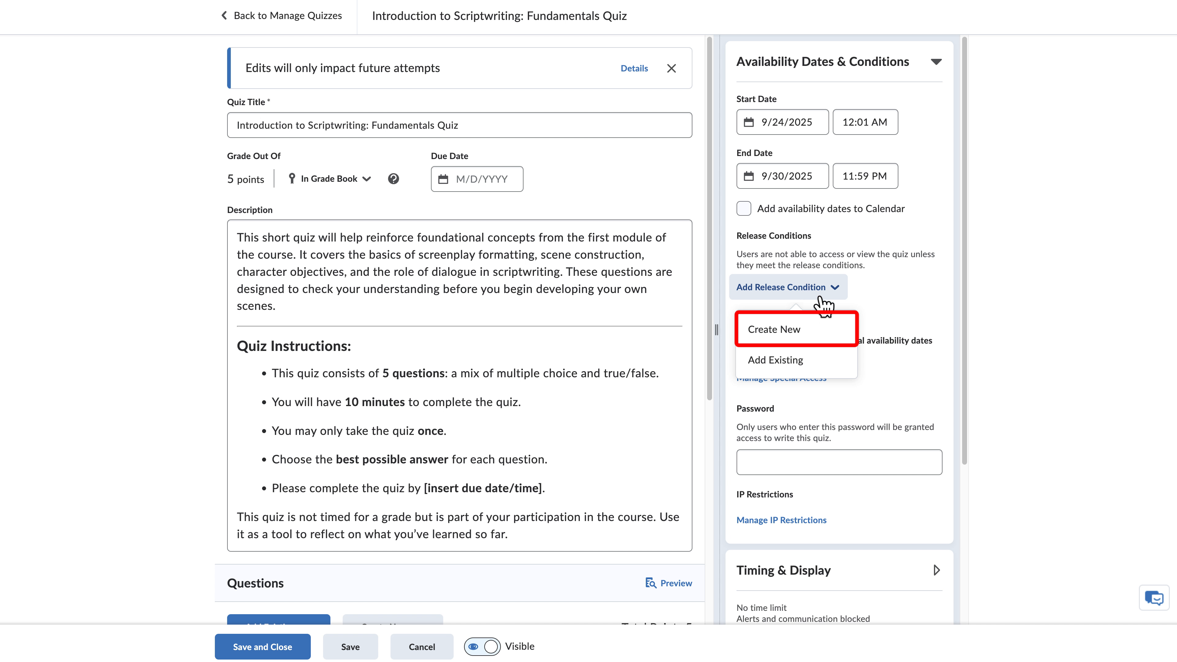
{"action": "left_click", "coordinate": [836, 330]}
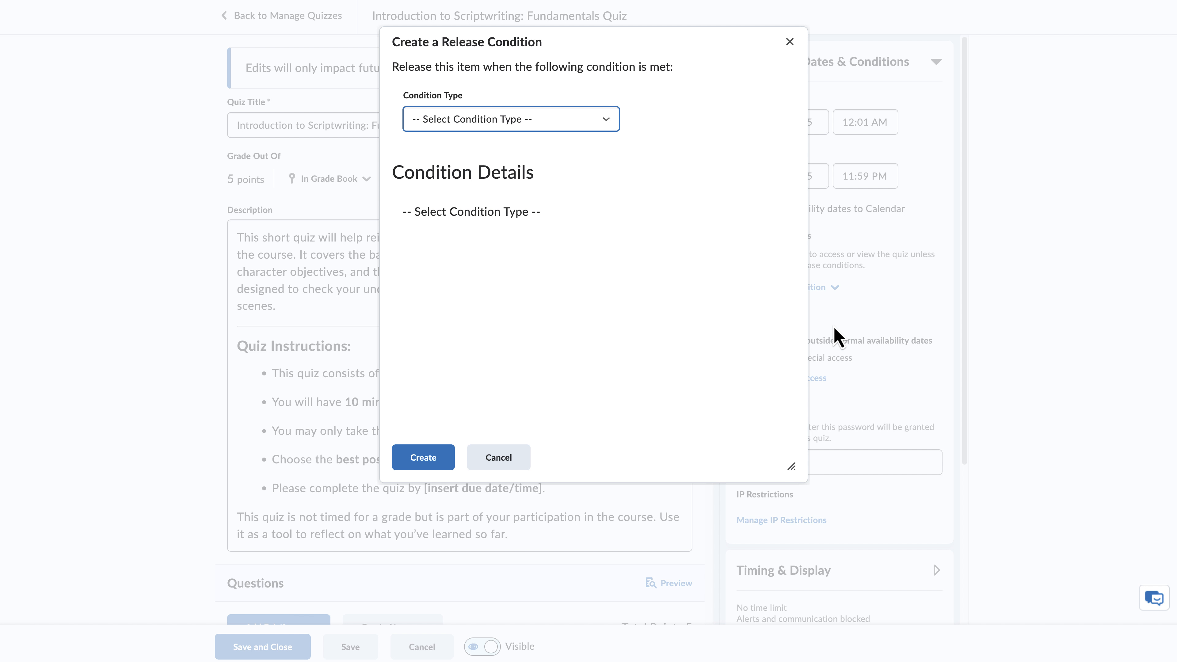
{"action": "left_click", "coordinate": [605, 123]}
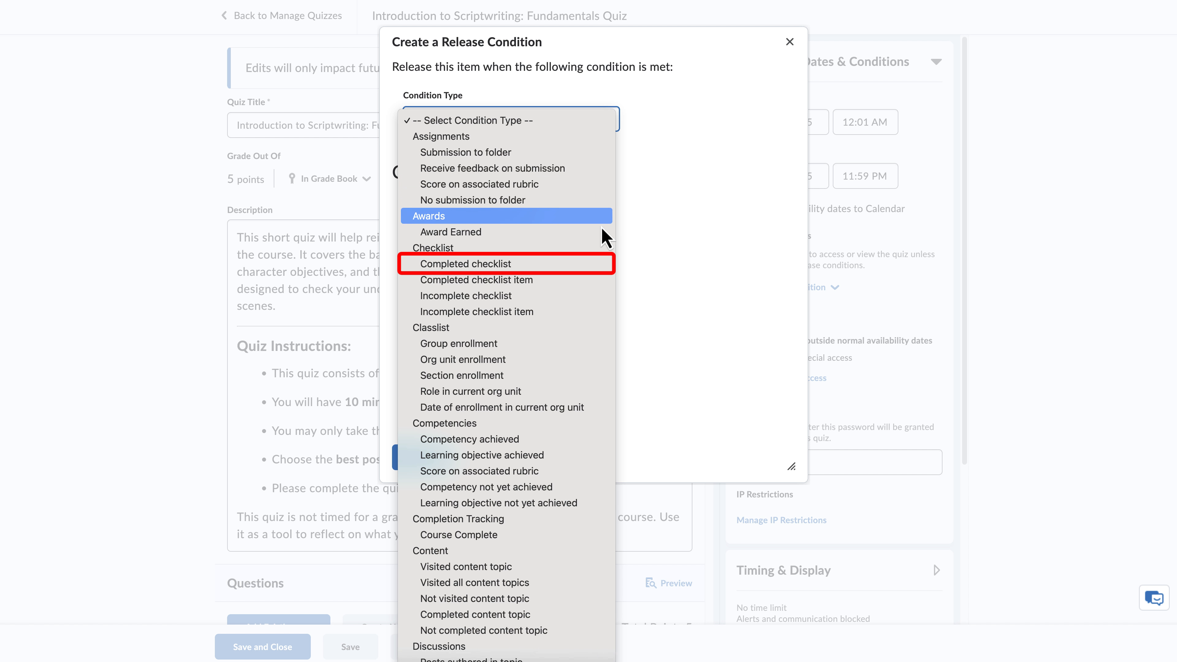
{"action": "left_click", "coordinate": [586, 263]}
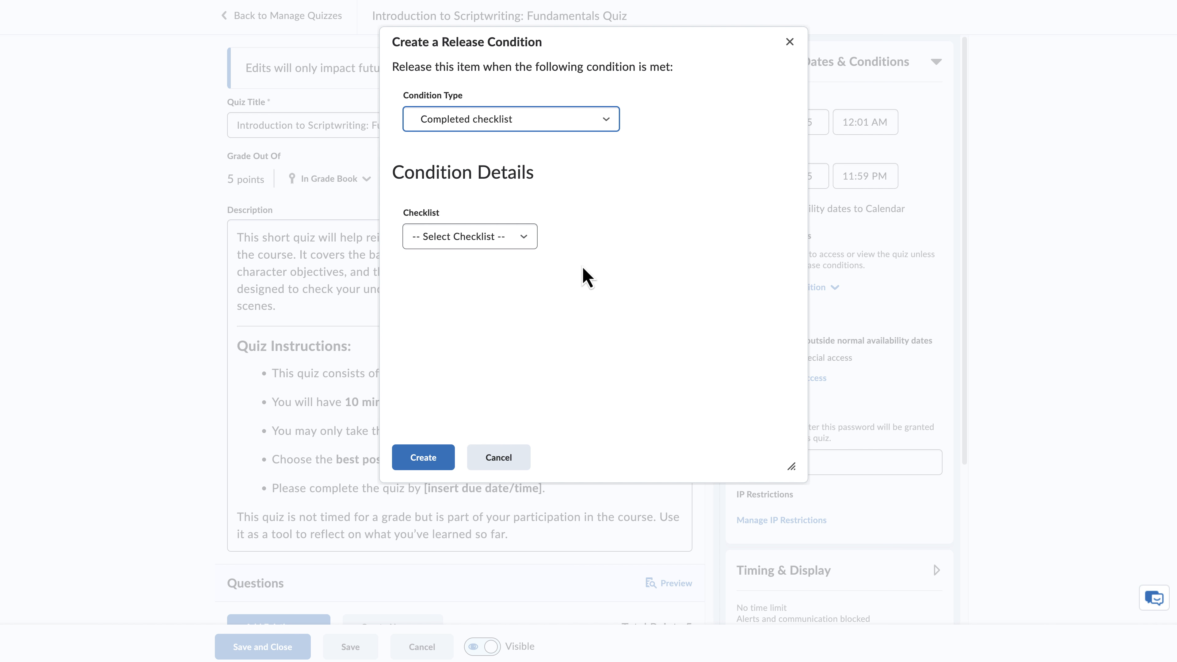
{"action": "left_click", "coordinate": [523, 237]}
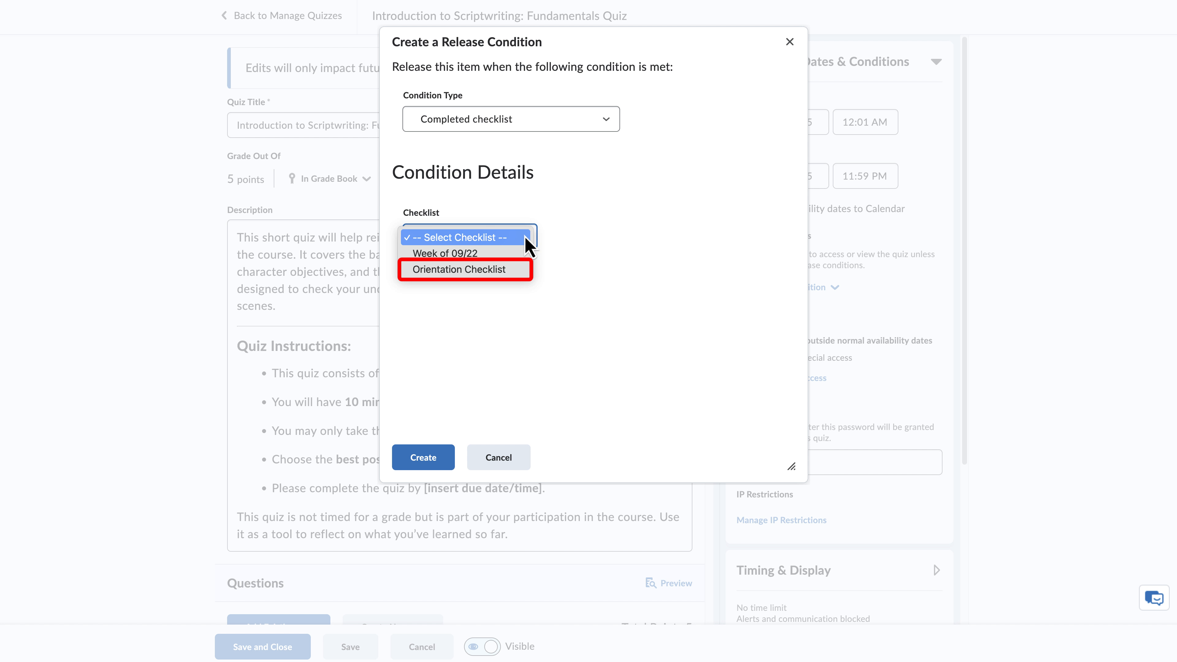
{"action": "left_click", "coordinate": [522, 277]}
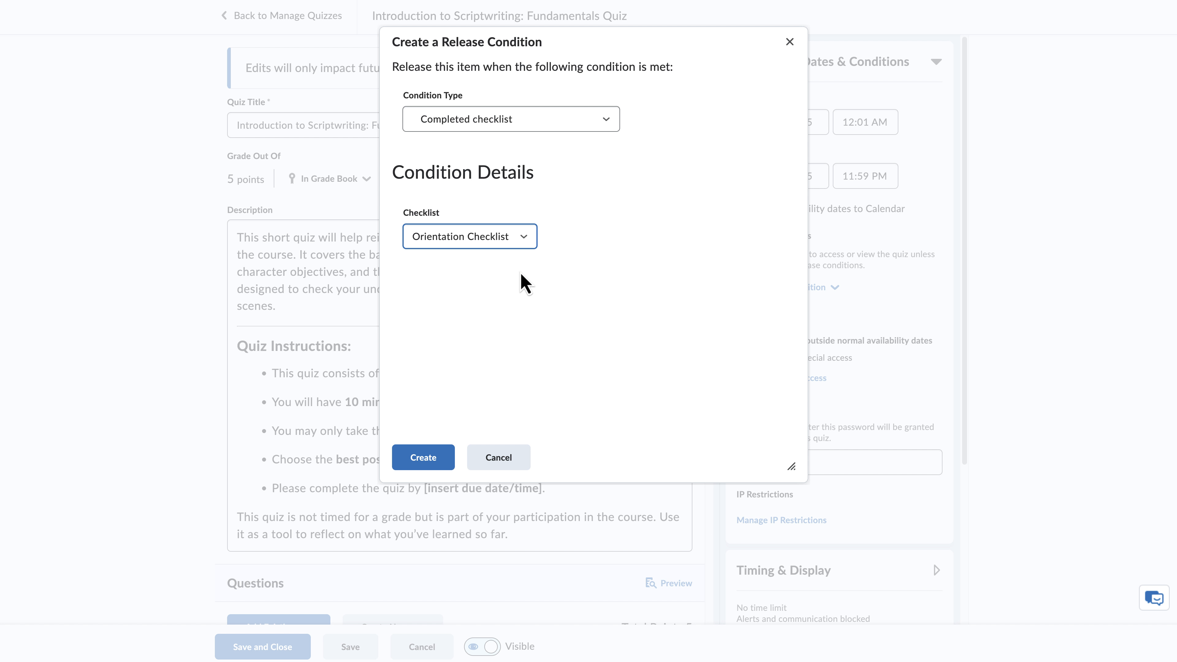
{"action": "left_click", "coordinate": [442, 459]}
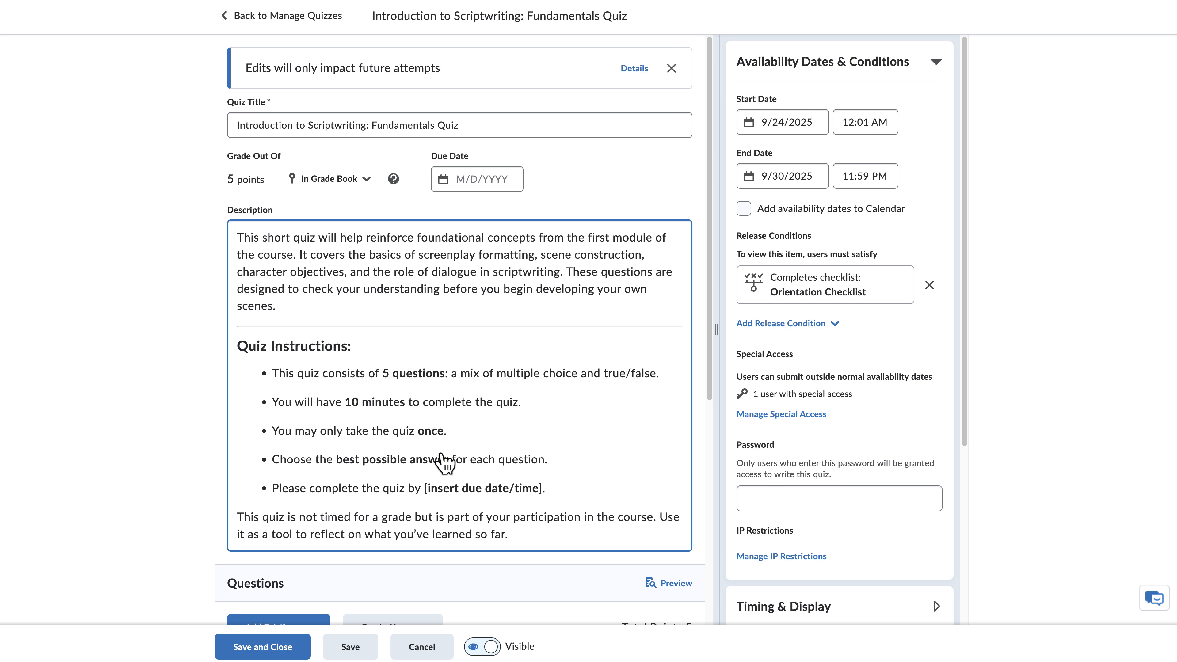
Create a second release condition of type Visited content topic for the Course Syllabus, and save and close the quiz.
{"action": "left_click", "coordinate": [811, 324]}
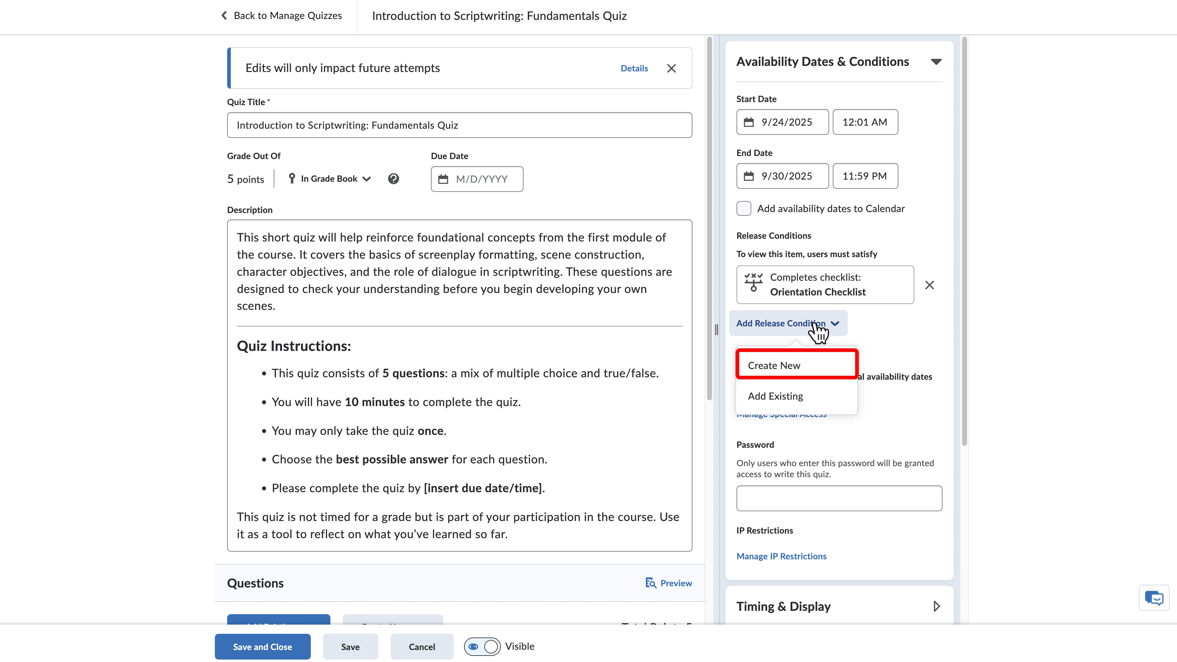
{"action": "left_click", "coordinate": [834, 366]}
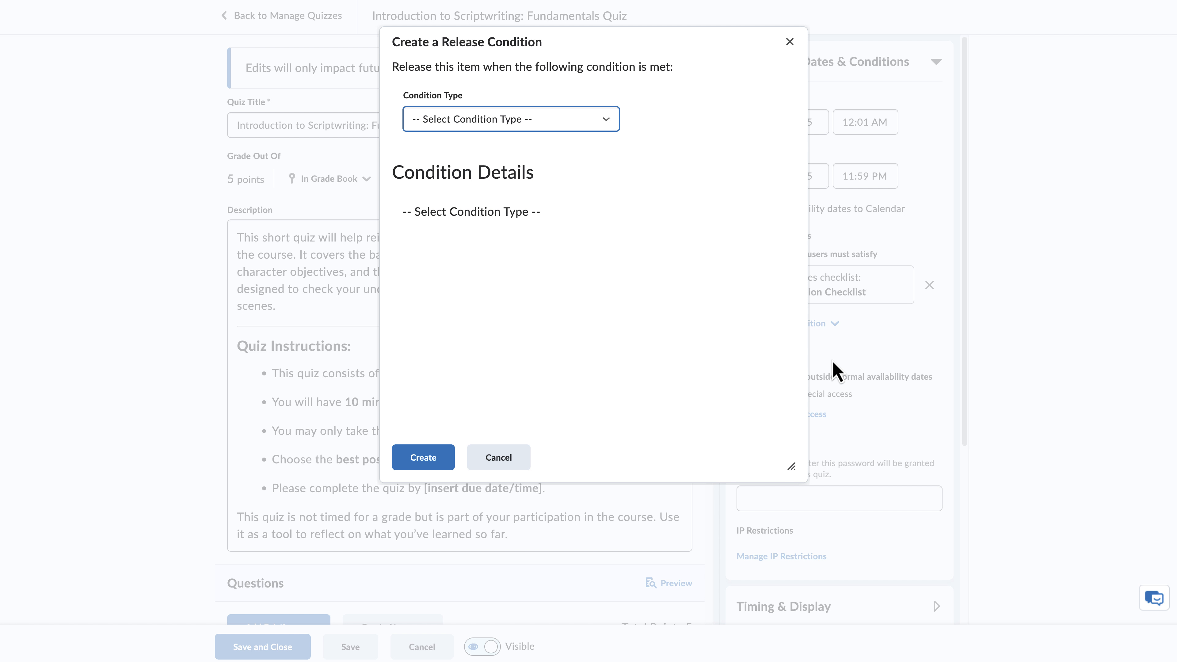
{"action": "left_click", "coordinate": [608, 128]}
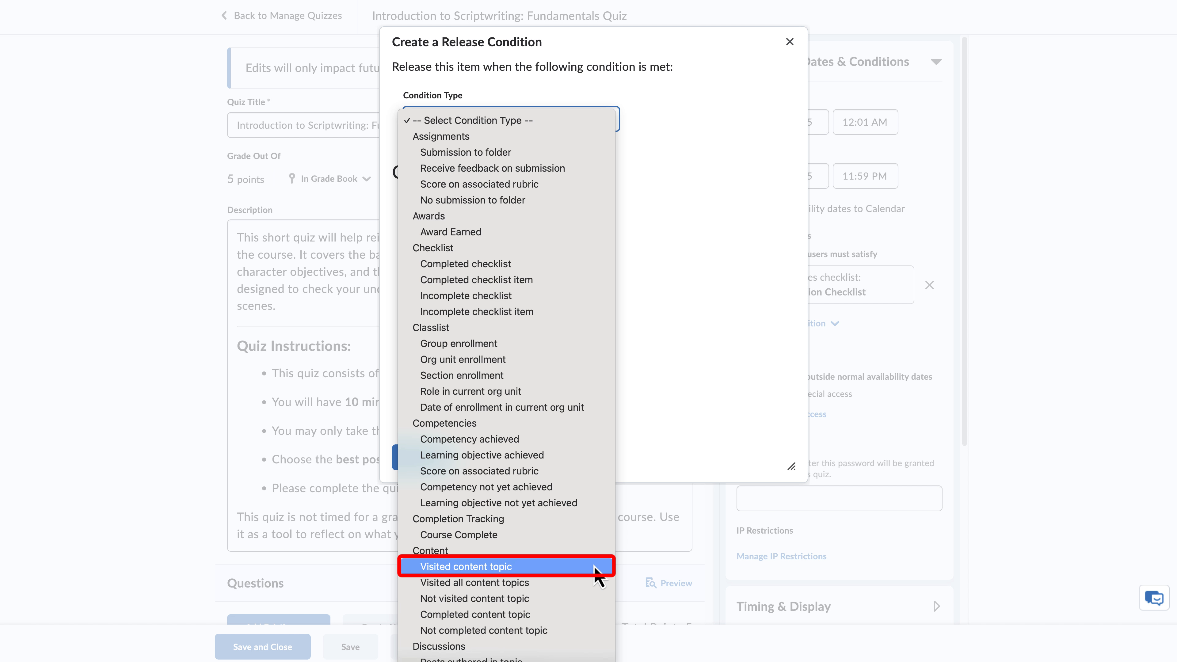
{"action": "left_click", "coordinate": [594, 570]}
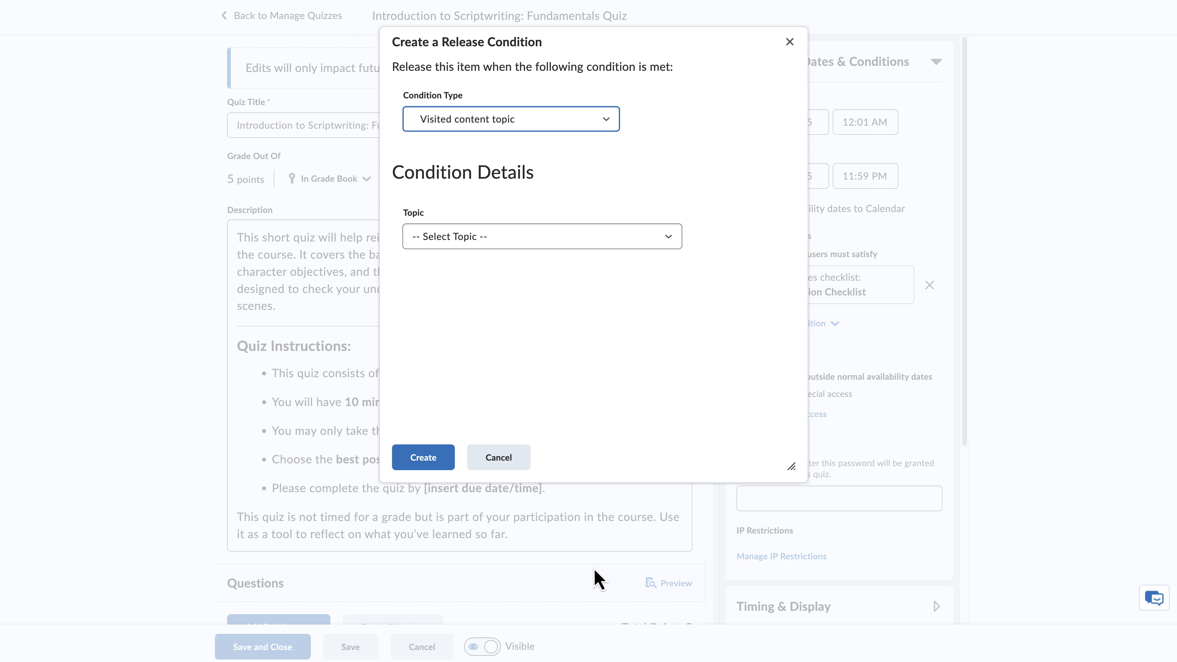
{"action": "left_click", "coordinate": [668, 236]}
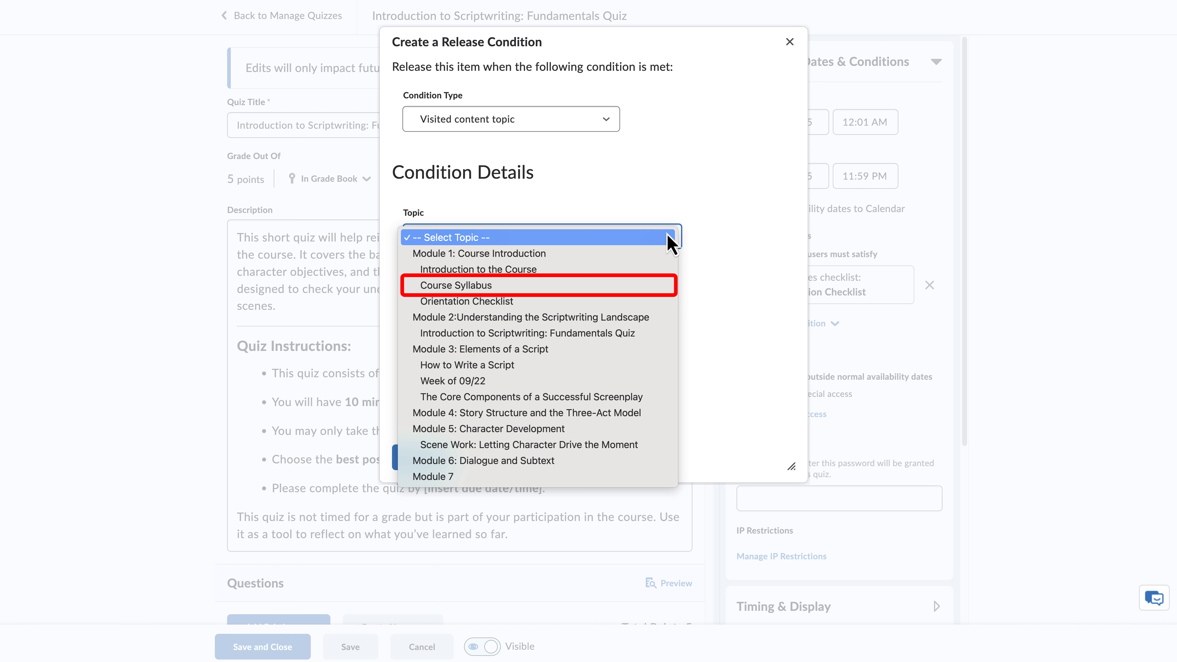
{"action": "left_click", "coordinate": [660, 285]}
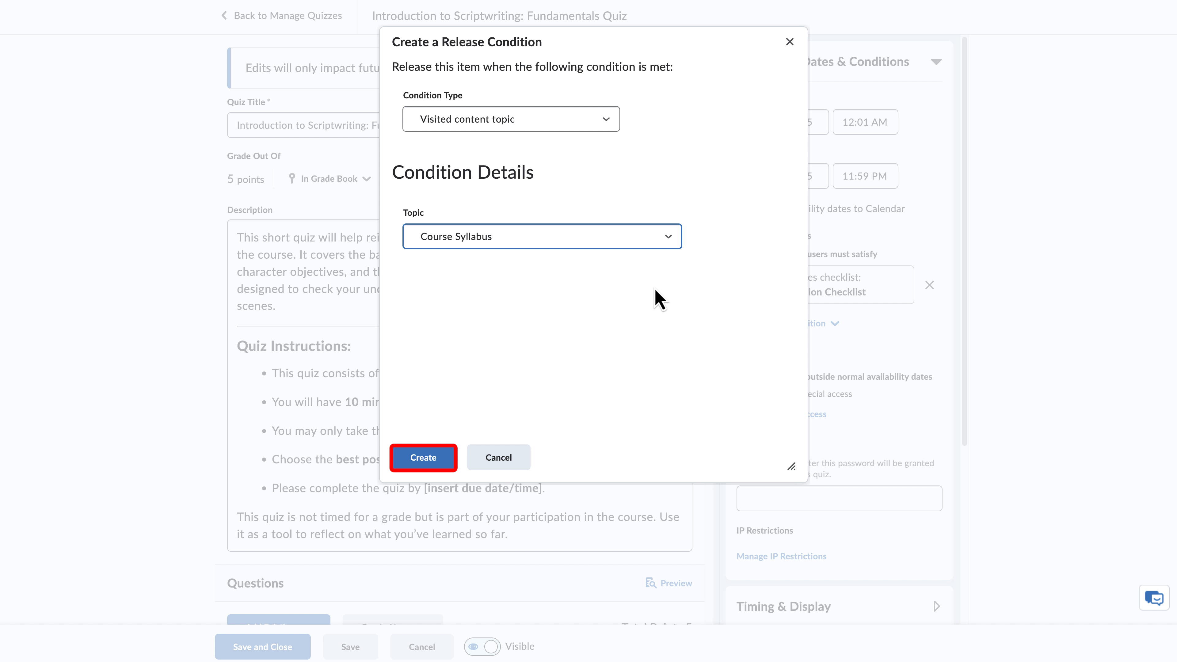
{"action": "left_click", "coordinate": [435, 459]}
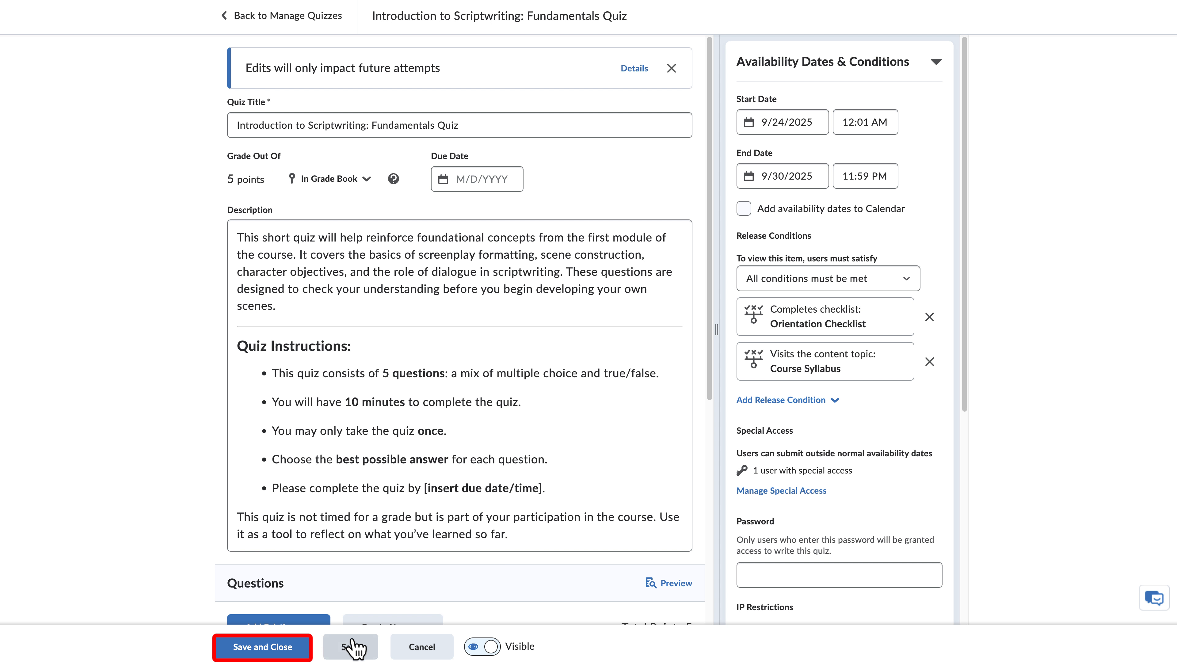
{"action": "left_click", "coordinate": [300, 643]}
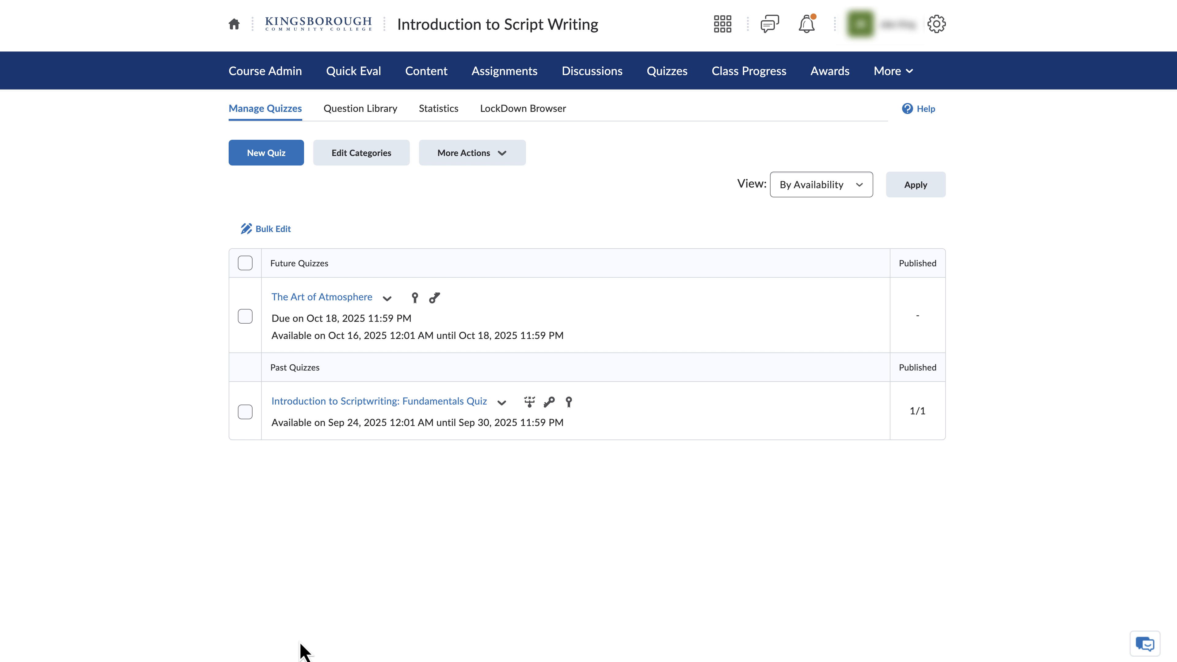
Reopen the Fundamentals Quiz, remove its Orientation Checklist release condition, and save and close the quiz.
{"action": "left_click", "coordinate": [380, 402]}
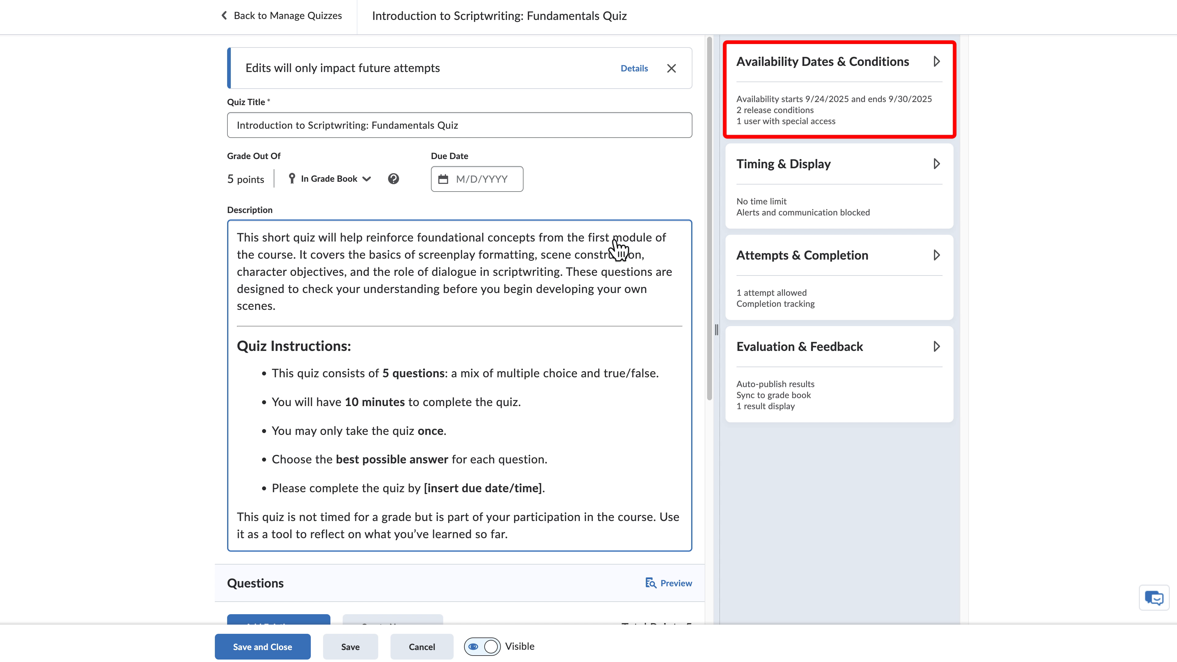
{"action": "left_click", "coordinate": [909, 71]}
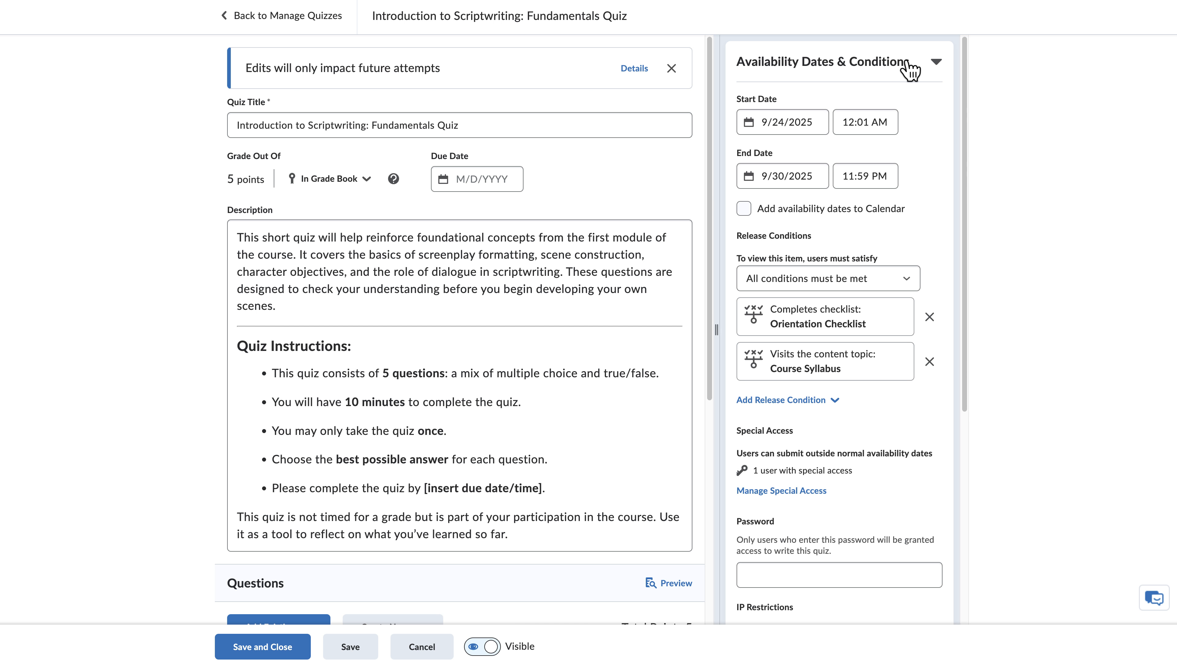
{"action": "left_click", "coordinate": [930, 317]}
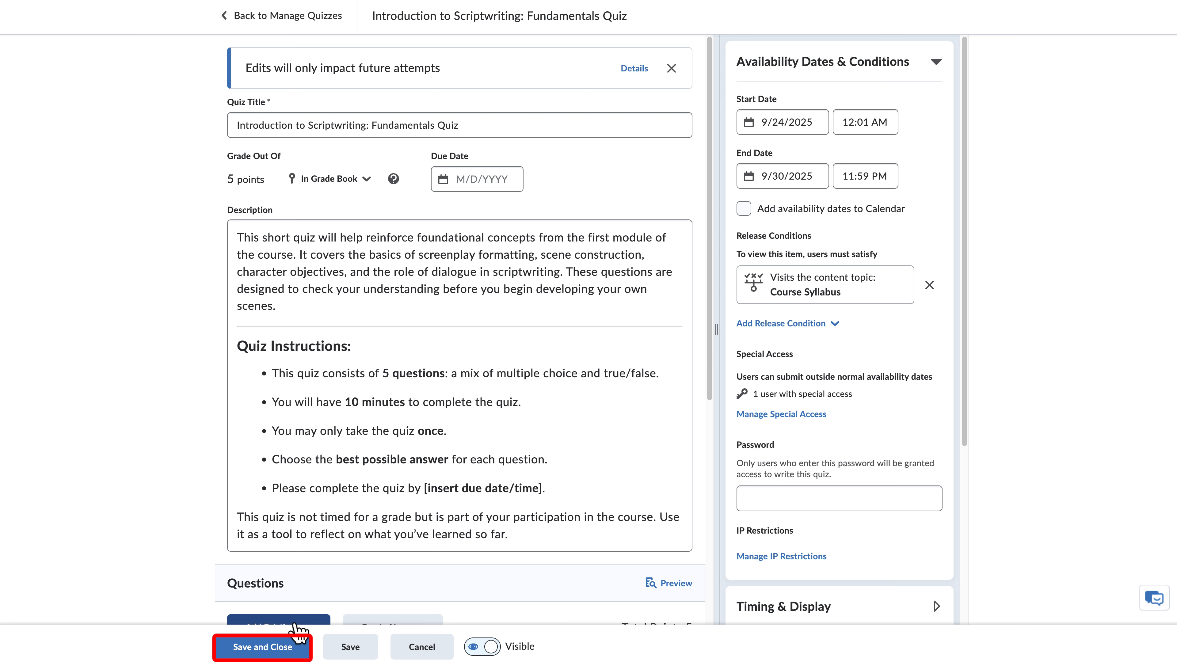
{"action": "left_click", "coordinate": [294, 646]}
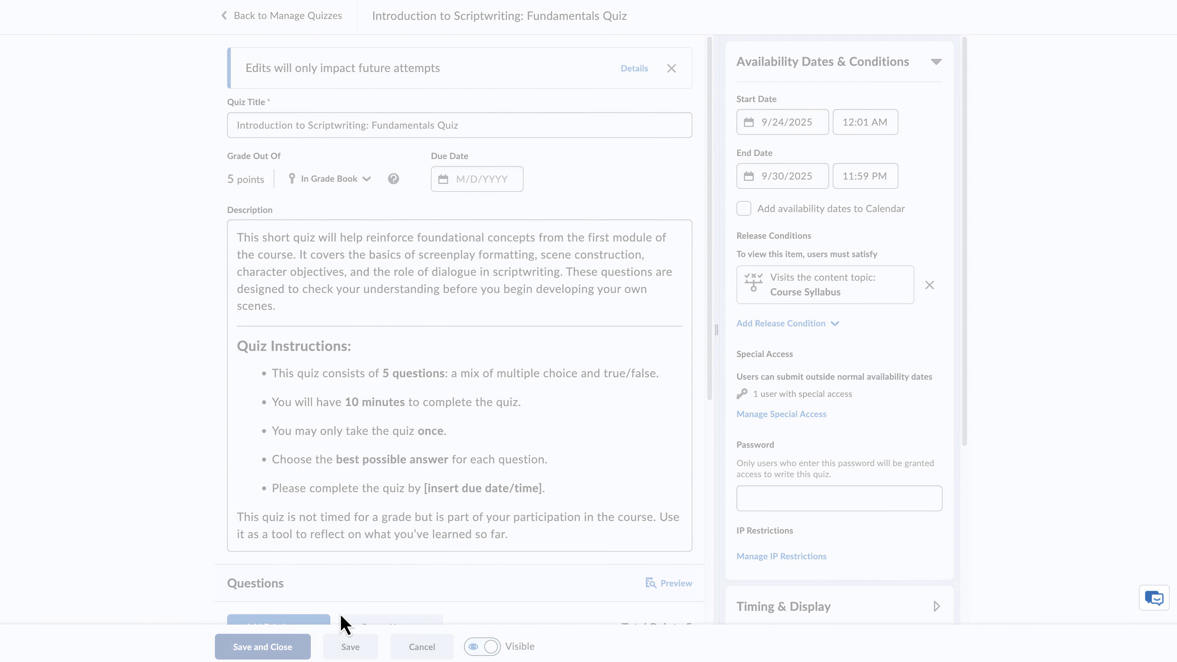